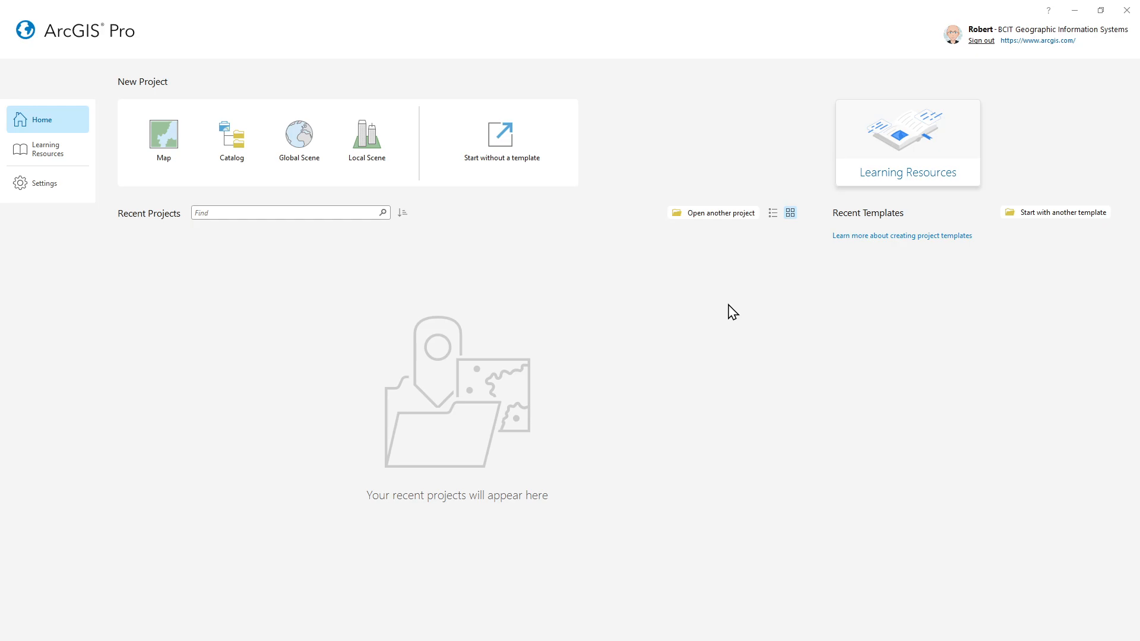
Step: Start a new Map project and browse its location to C:\work\bcit\geom\7111\m00\for_onedrive_or_j\lecture_demos
left_click(166, 142)
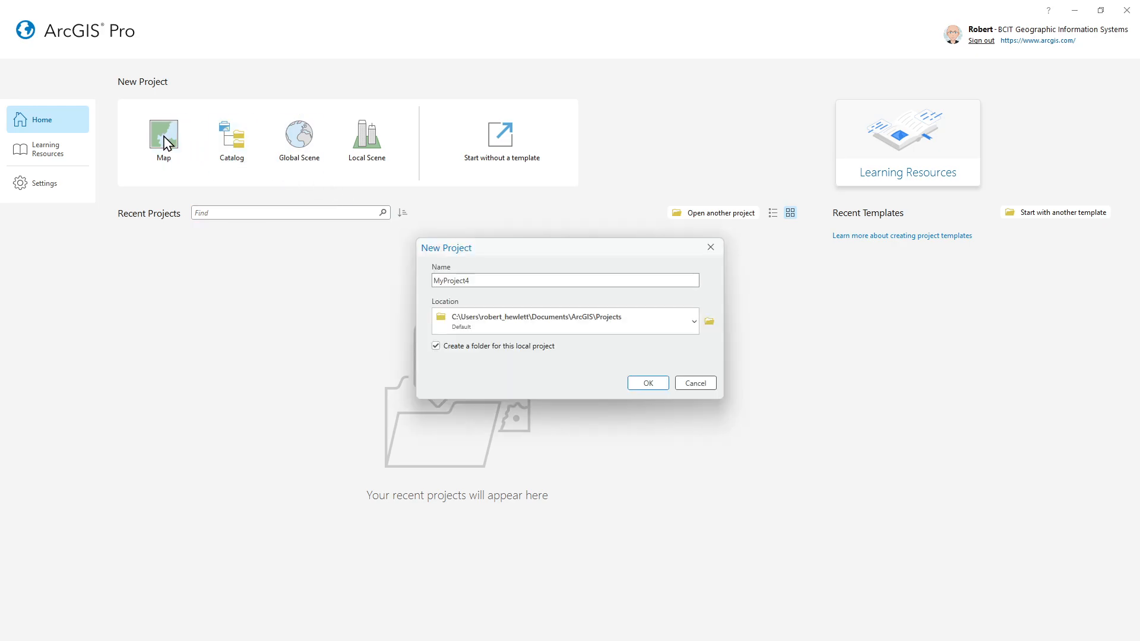
left_click(710, 322)
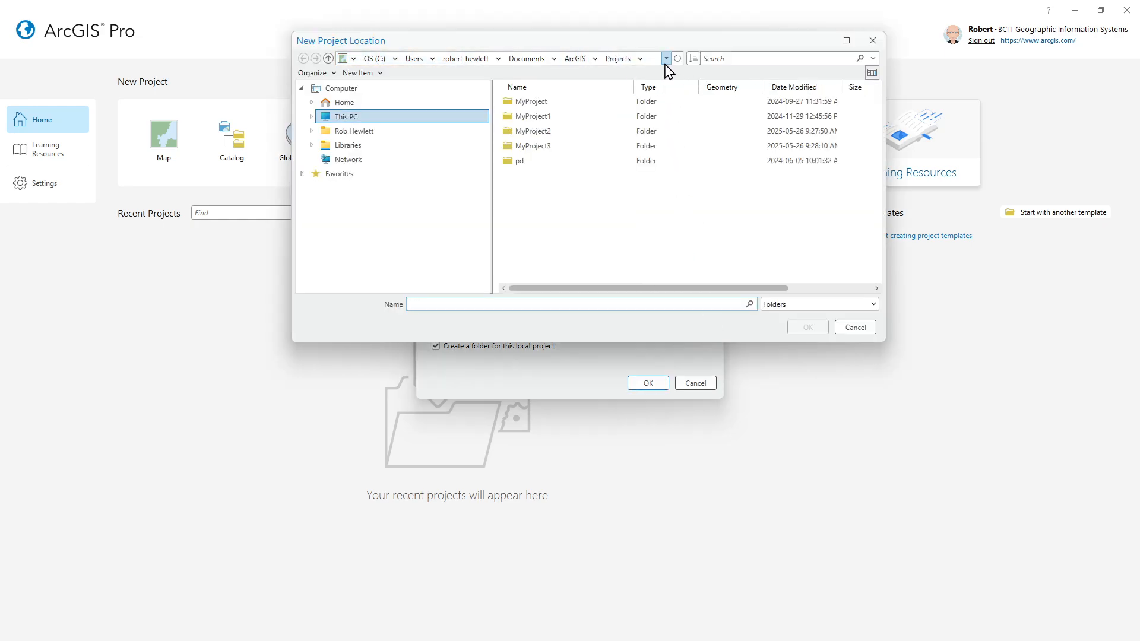
left_click(653, 58)
type("C:\\work\\bcit\\geom\\7111\\m00\\for_onedrive_or_j\\lecture_demos")
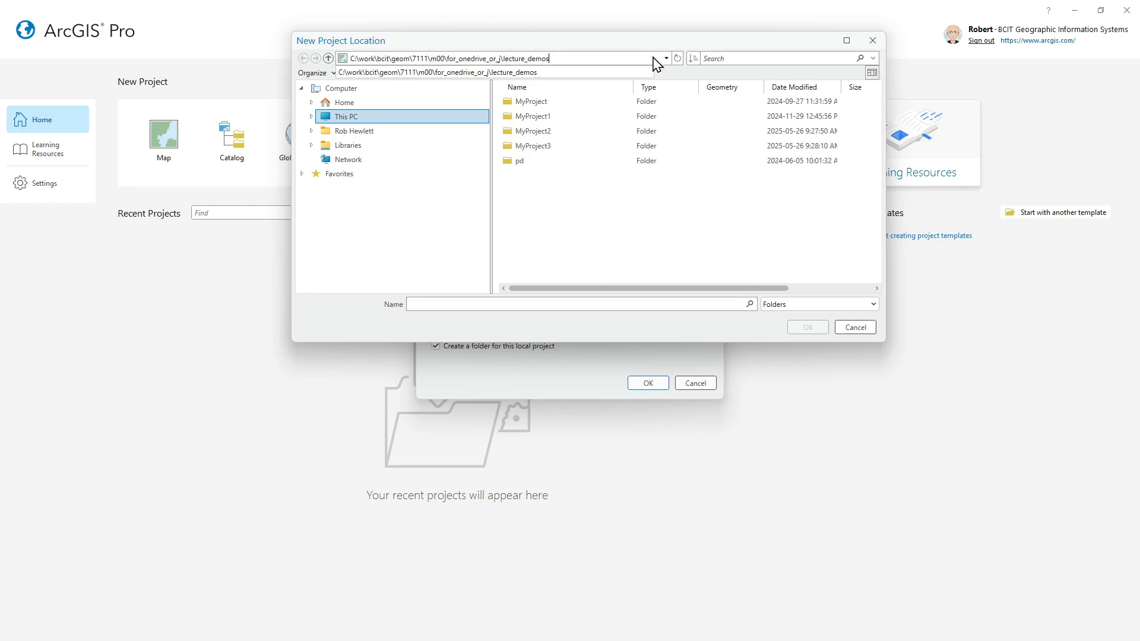
key("Return")
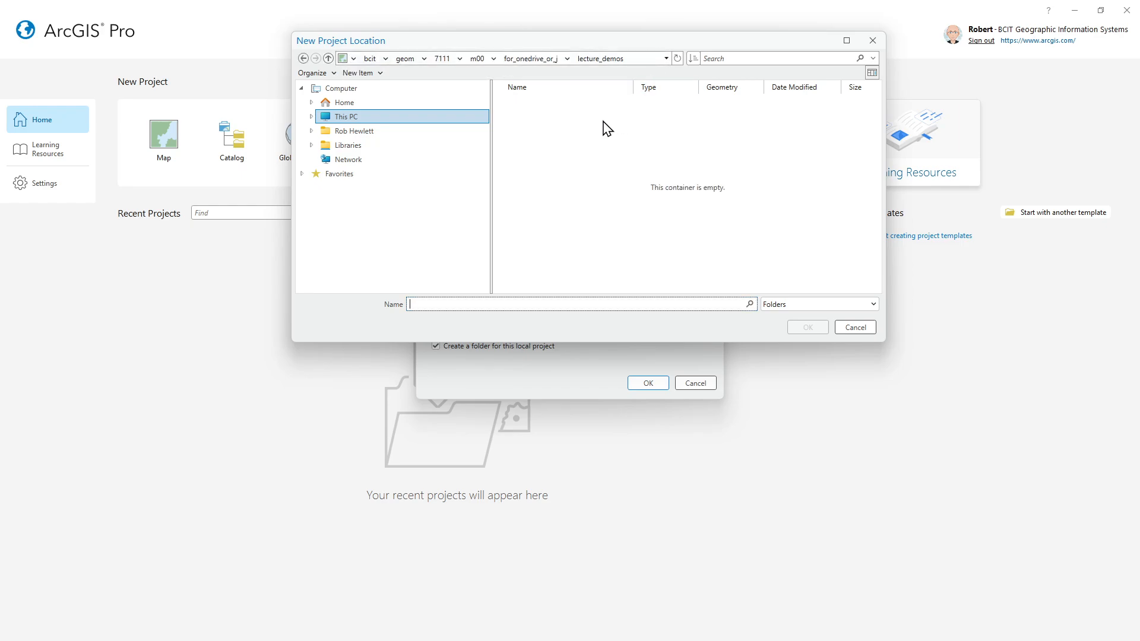
Step: Create a folder named m00_demo_01_starter in lecture_demos and choose it as the project location
right_click(552, 130)
left_click(575, 140)
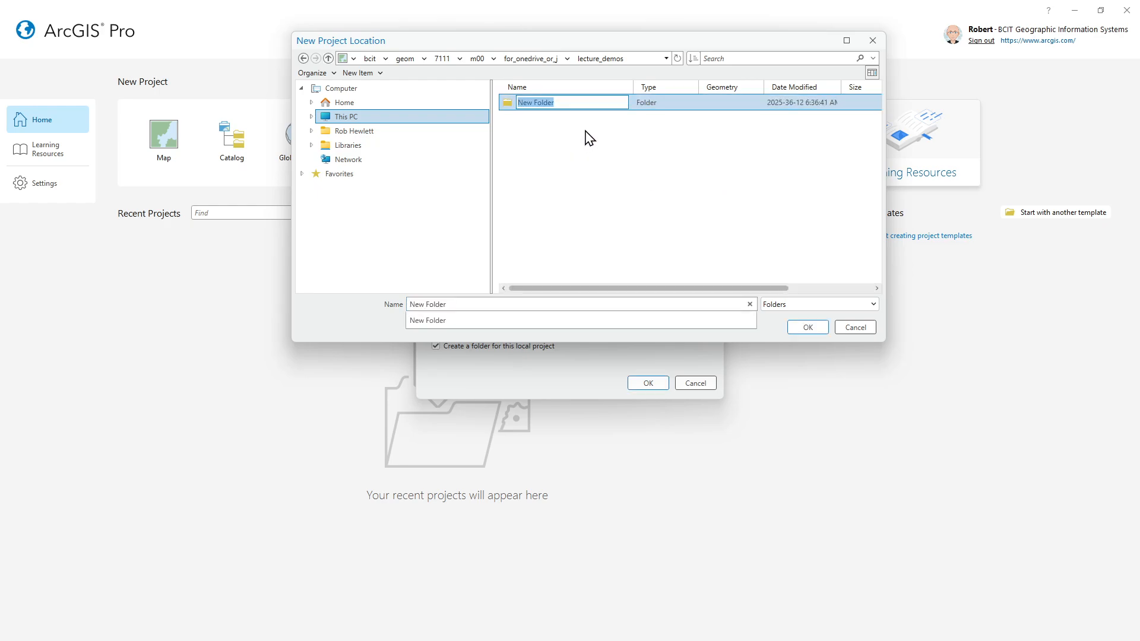
type("m00_demo_01_st")
key("Return")
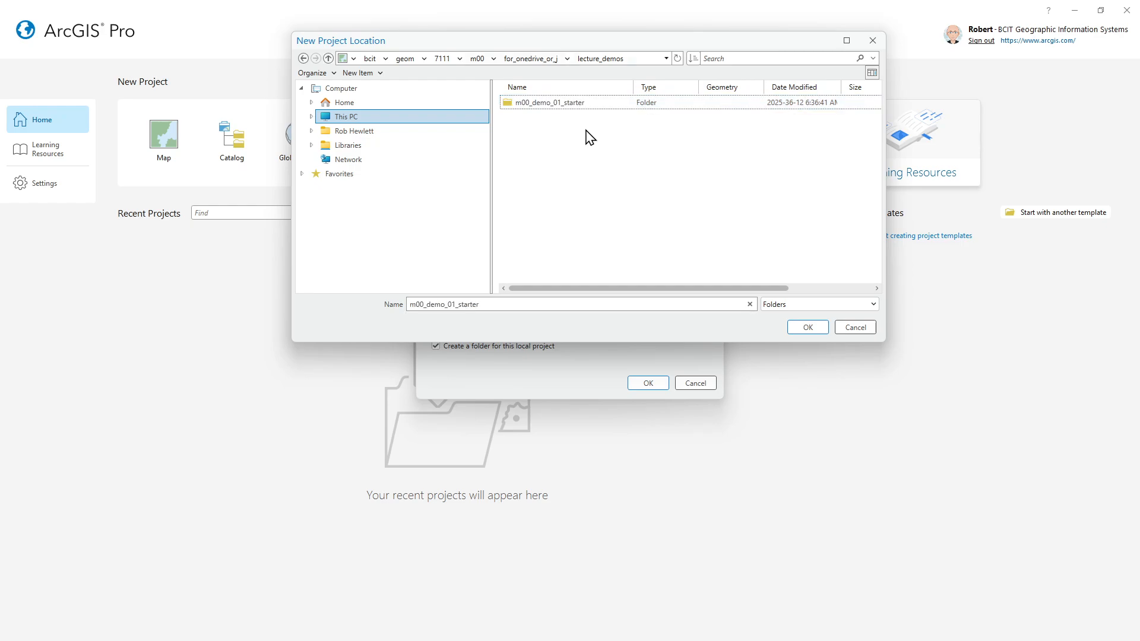
left_click(567, 104)
left_click(808, 327)
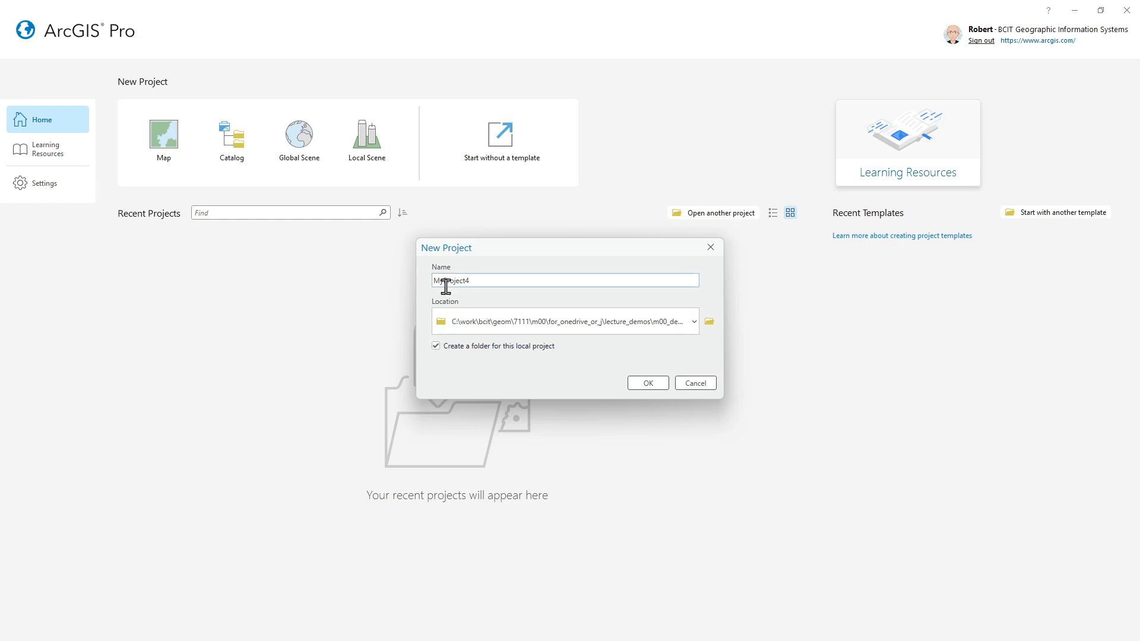
Step: Name the new project pro and create it in its own folder
left_click_drag(482, 281, 369, 271)
type("pro")
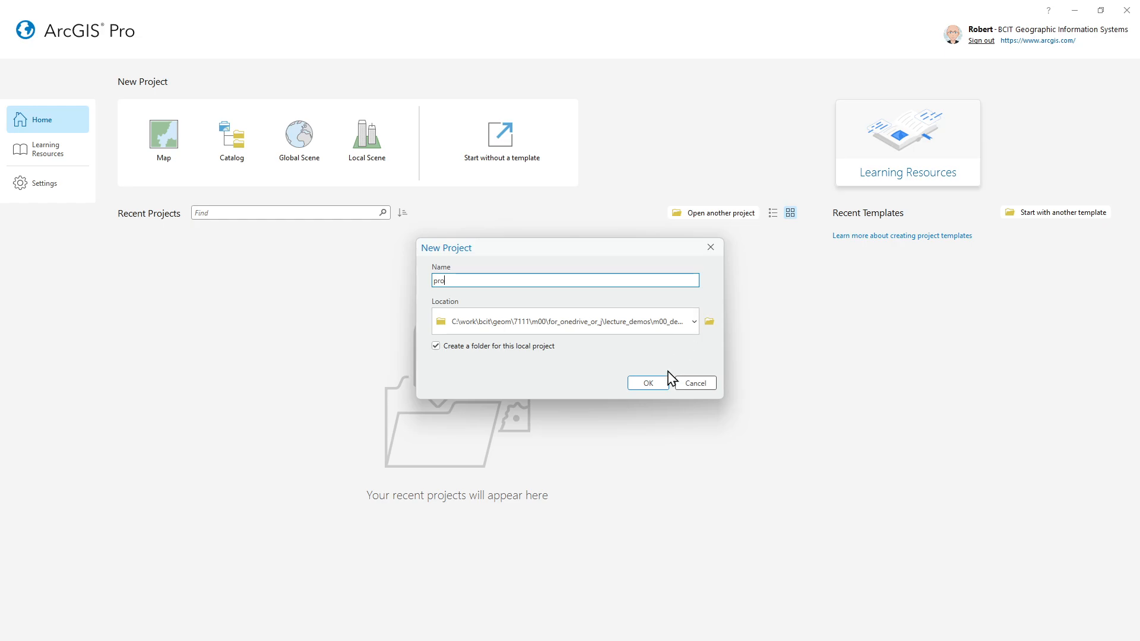
left_click(648, 384)
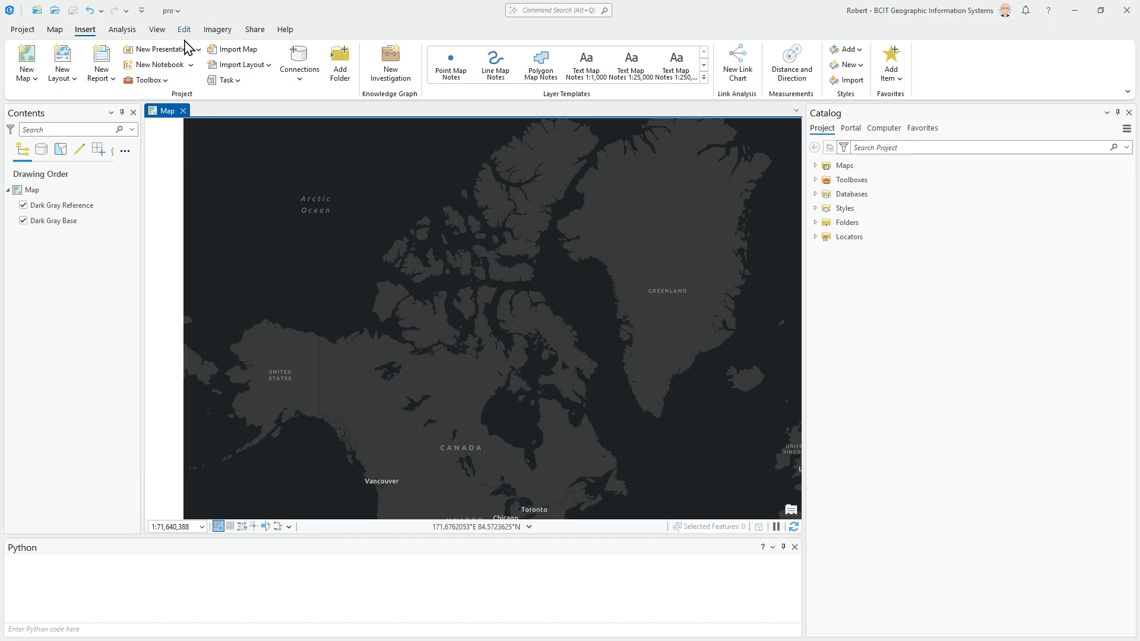
Step: Change the map's basemap to Navigation
left_click(53, 29)
left_click(265, 59)
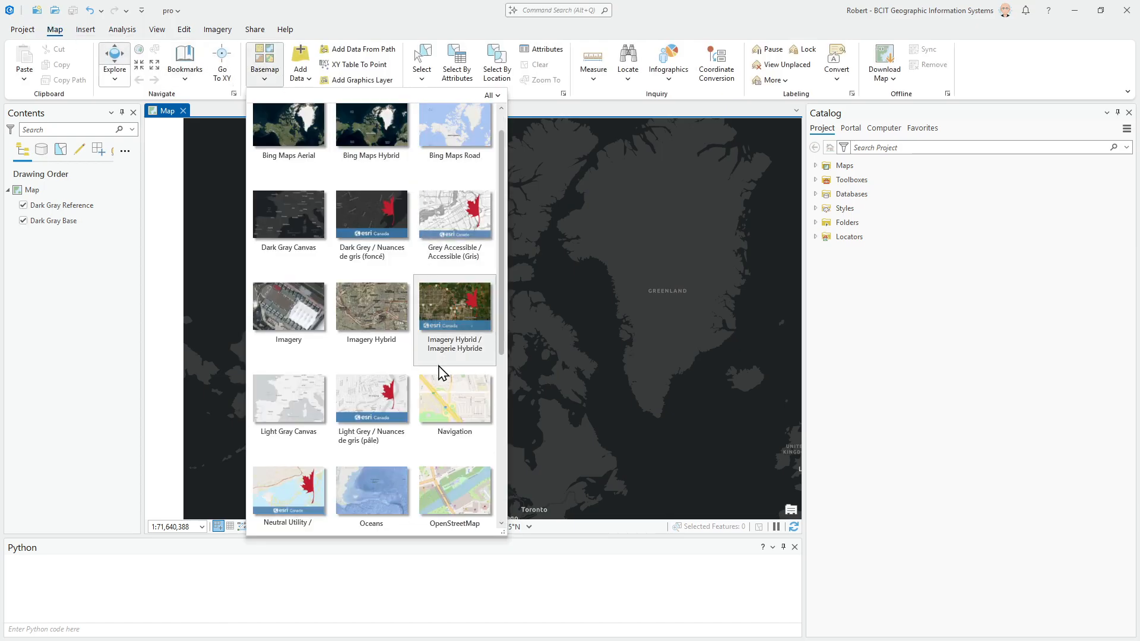
left_click(458, 416)
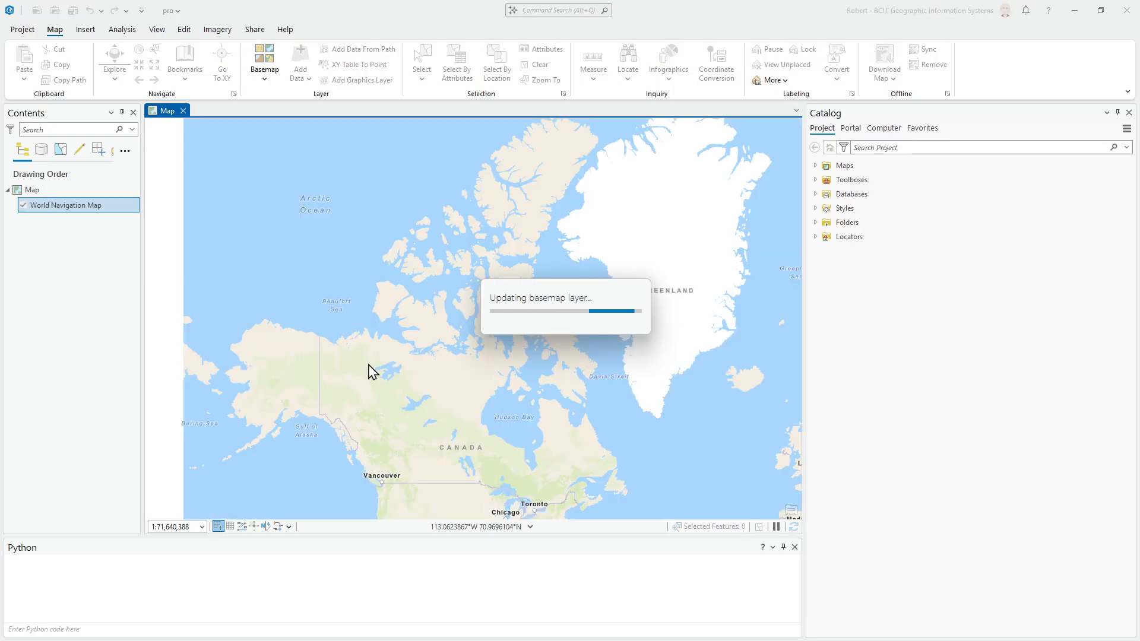
Step: Create a bookmark named Study Area framing the British Columbia Institute of Technology campus in Burnaby
scroll(374, 496, "up", 5)
scroll(470, 330, "up", 2)
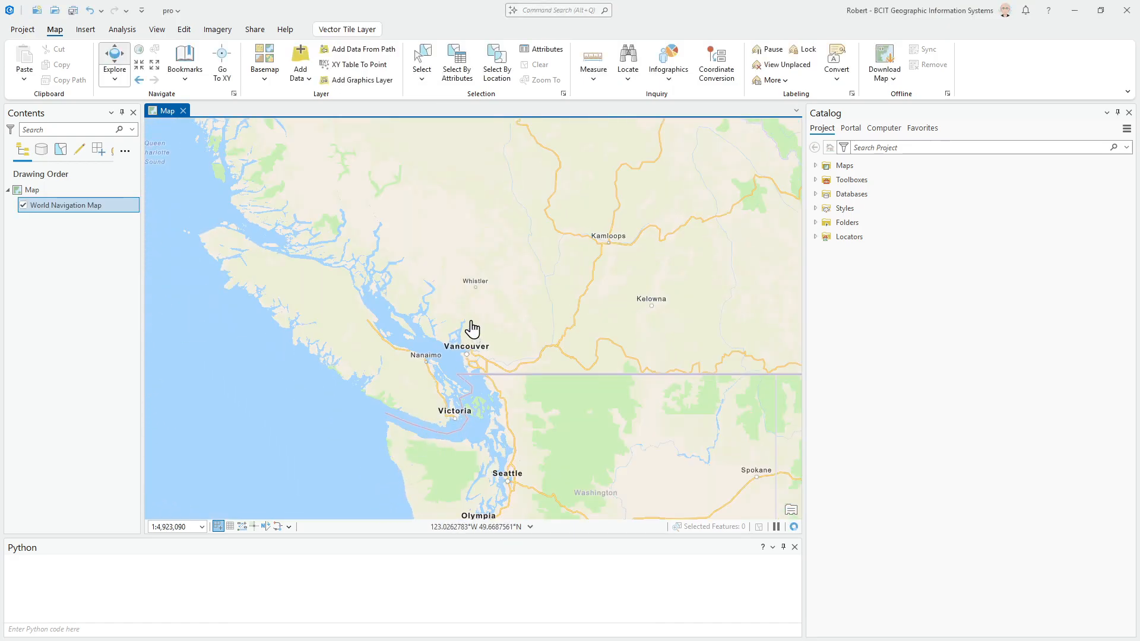
scroll(476, 423, "up", 6)
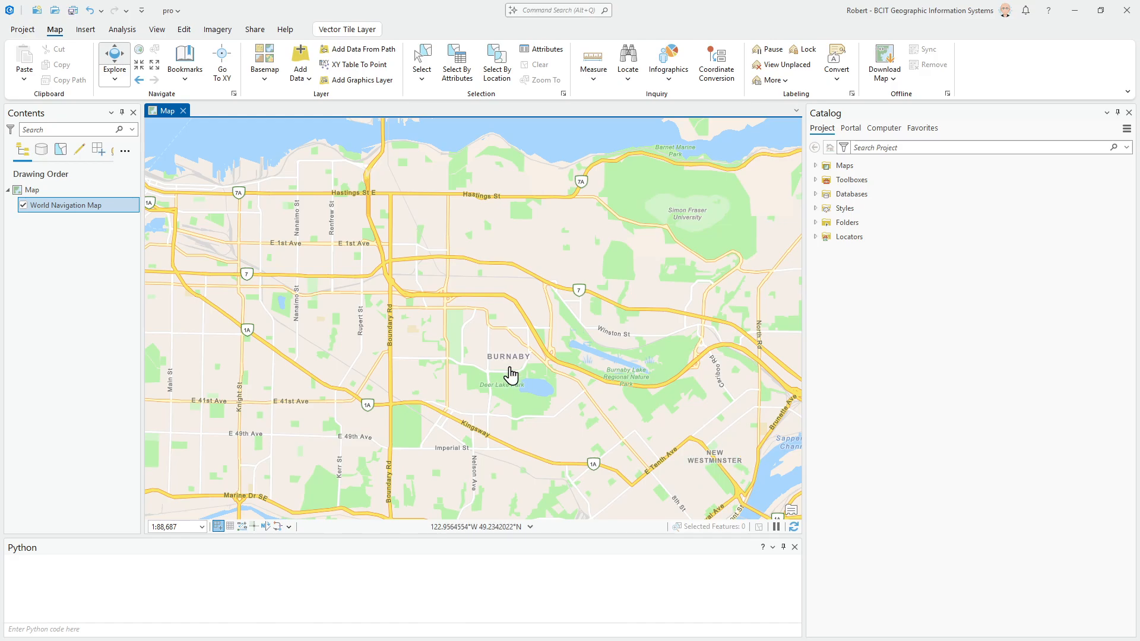
scroll(455, 327, "up", 2)
scroll(458, 329, "up", 2)
left_click_drag(464, 346, 437, 244)
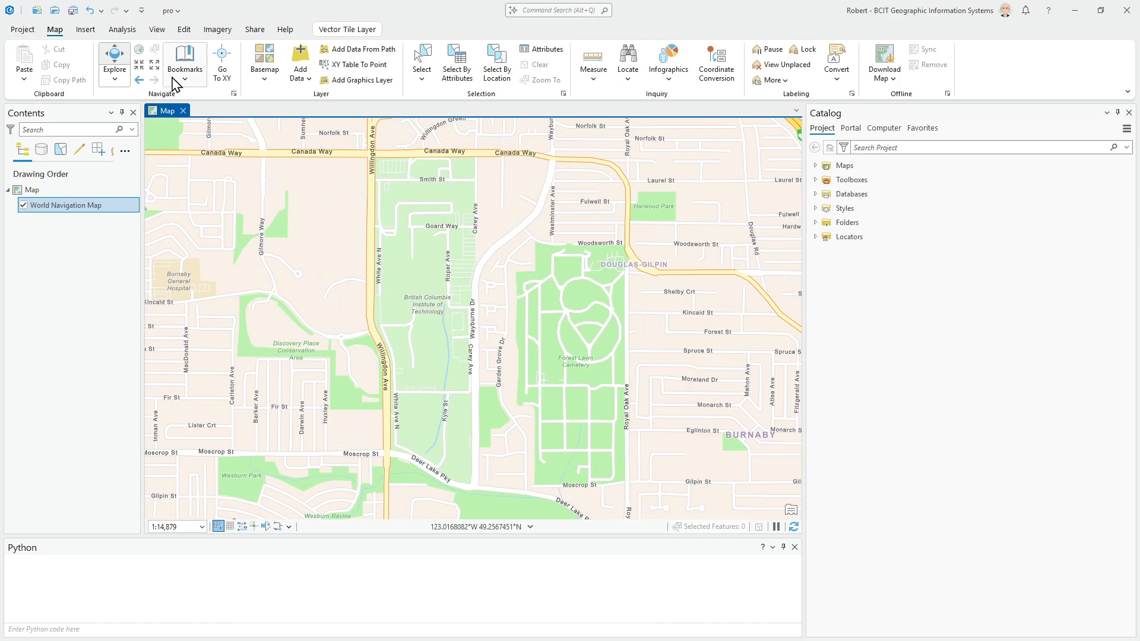
left_click(185, 62)
left_click(220, 126)
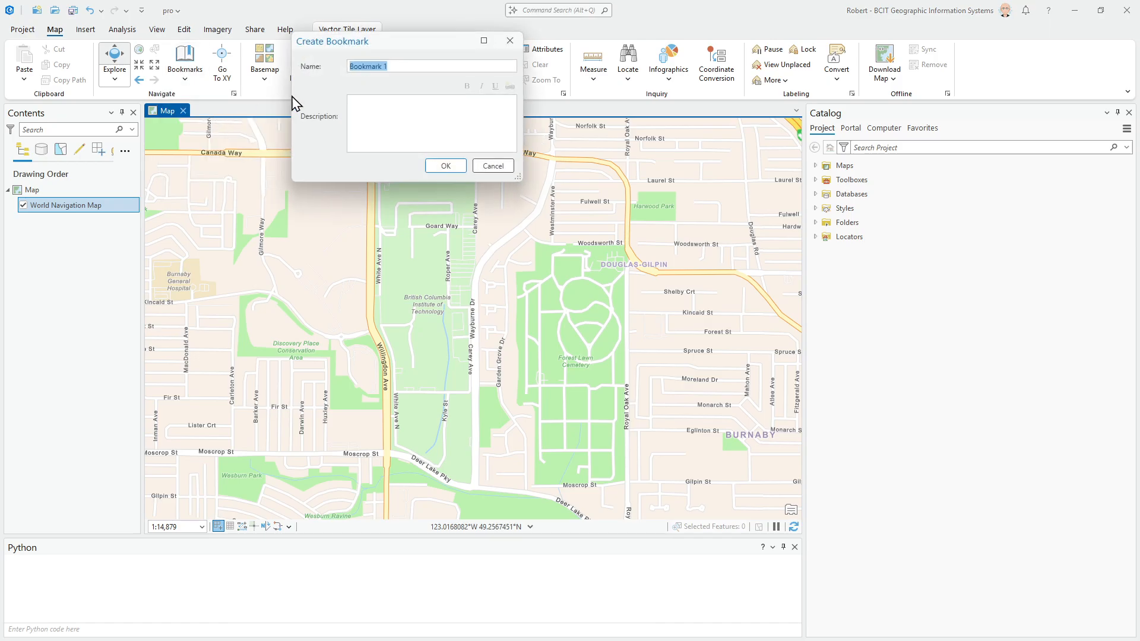
type("Study Area")
key("Return")
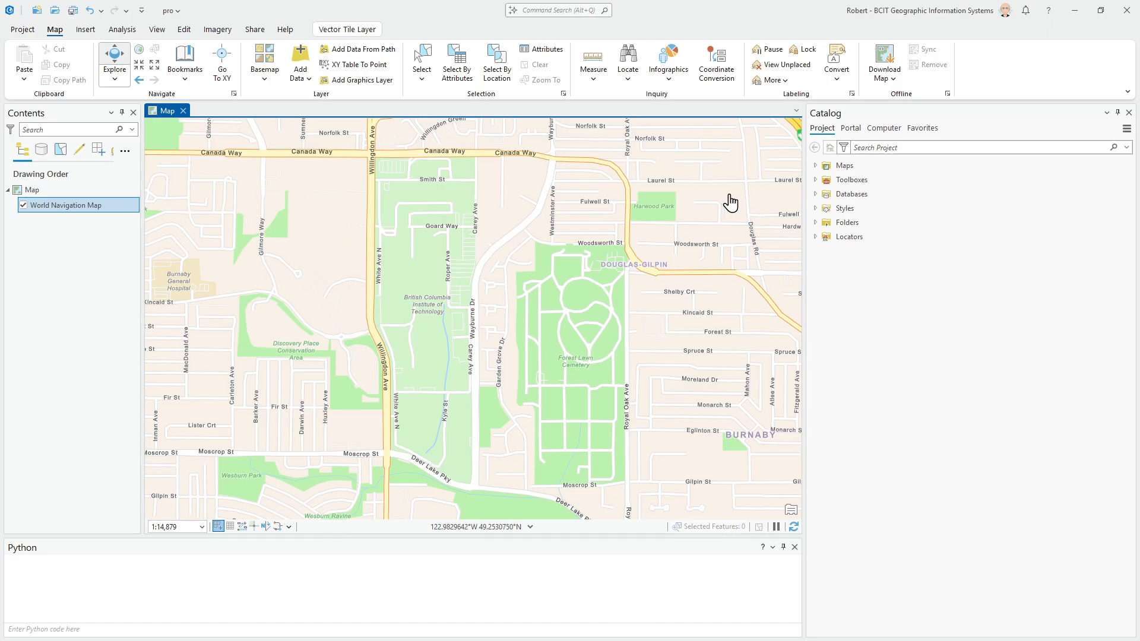
Step: Create a folder named scripts inside the pro project folder
left_click(816, 223)
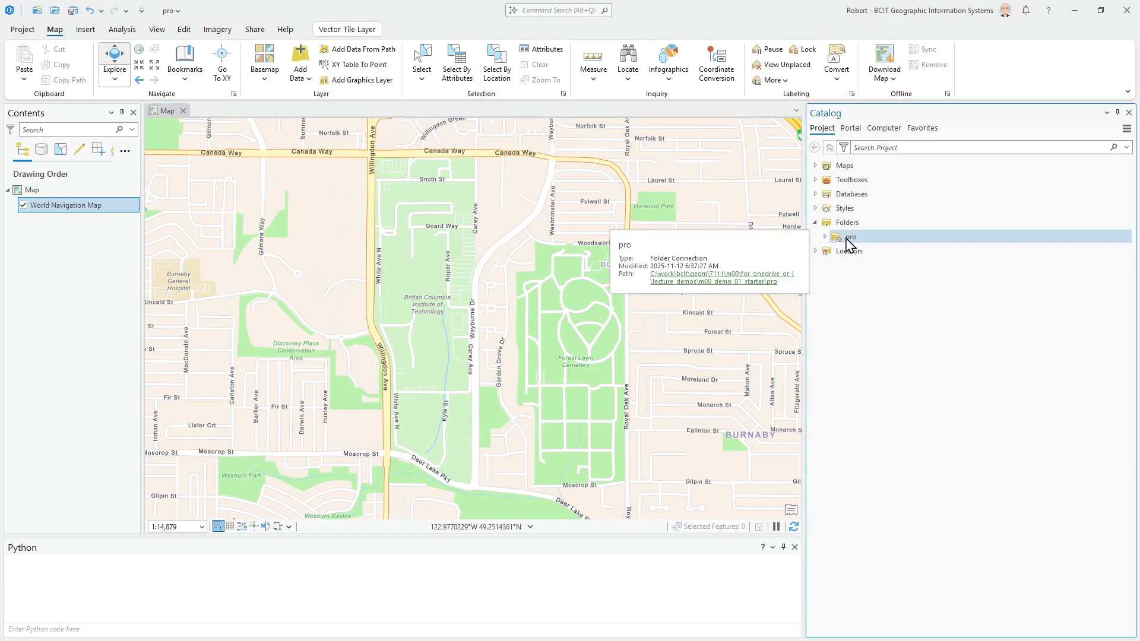
left_click(847, 226)
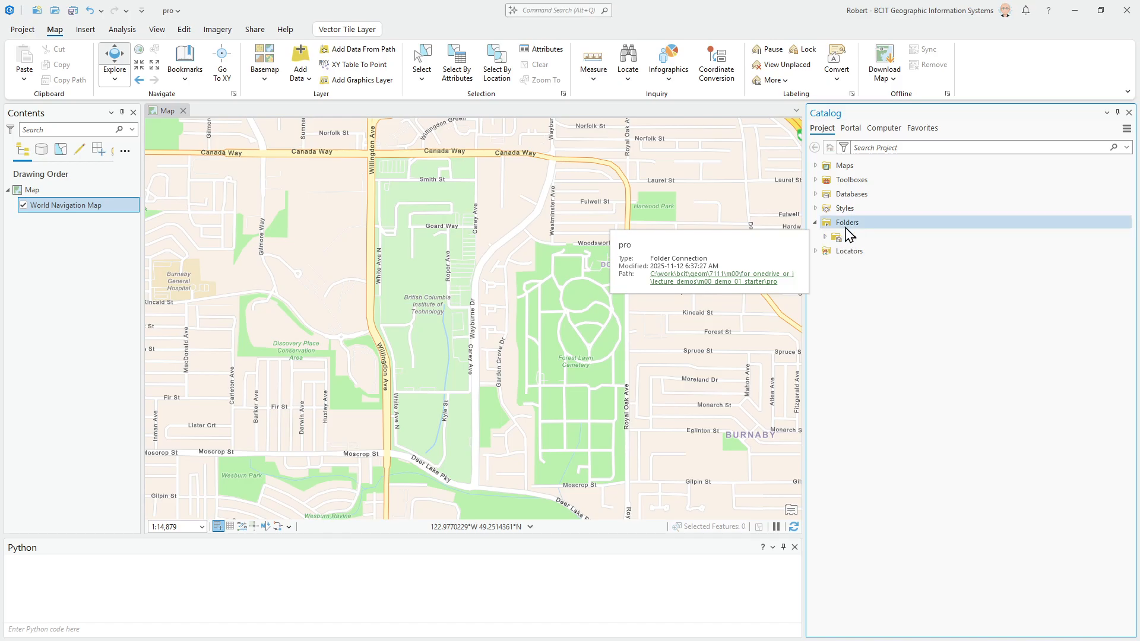
mouse_move(856, 242)
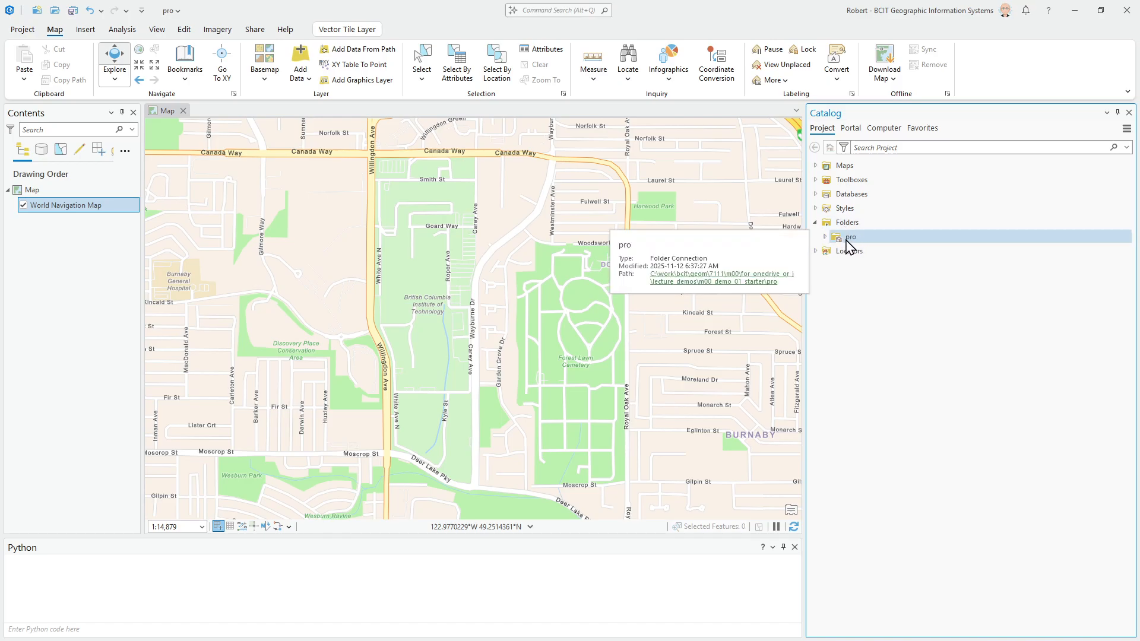
left_click(825, 237)
left_click(849, 238)
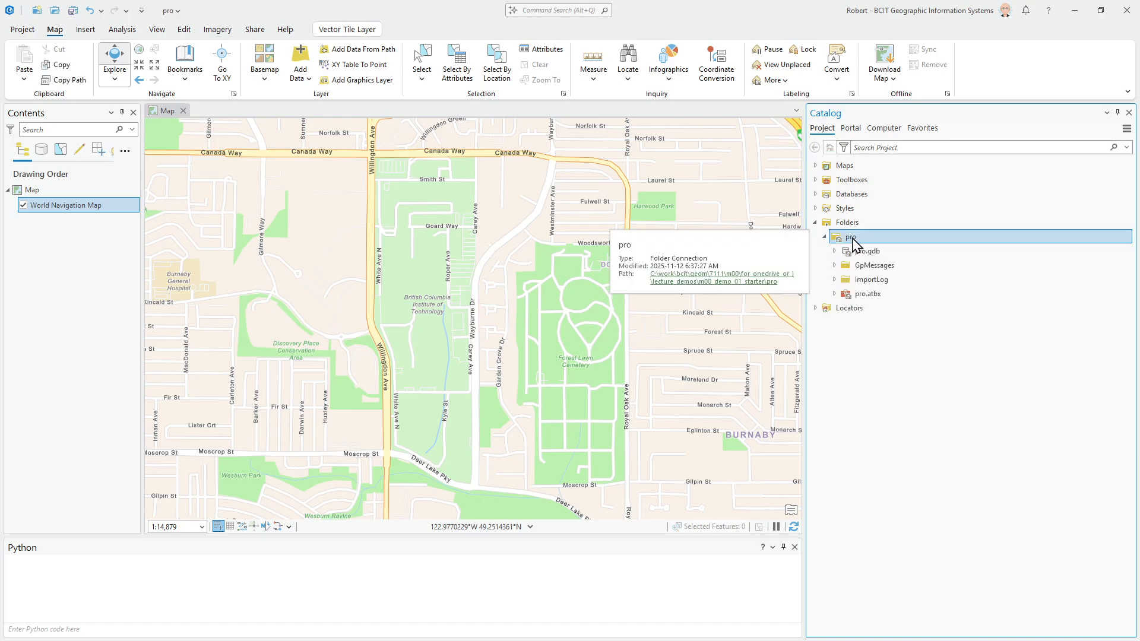
right_click(853, 242)
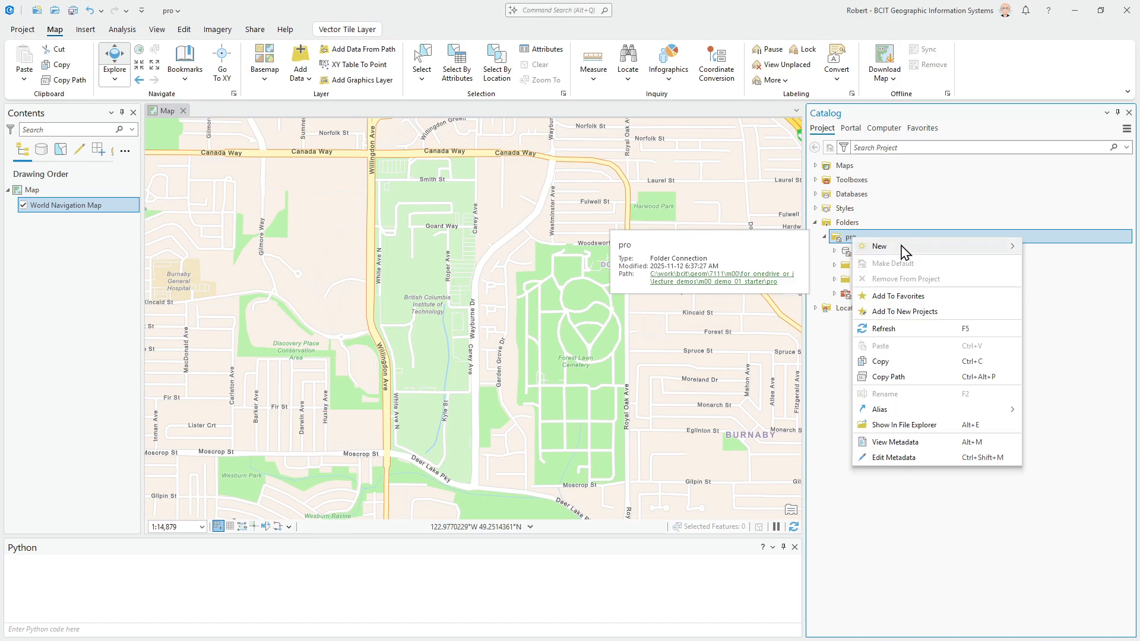
mouse_move(873, 247)
left_click(786, 248)
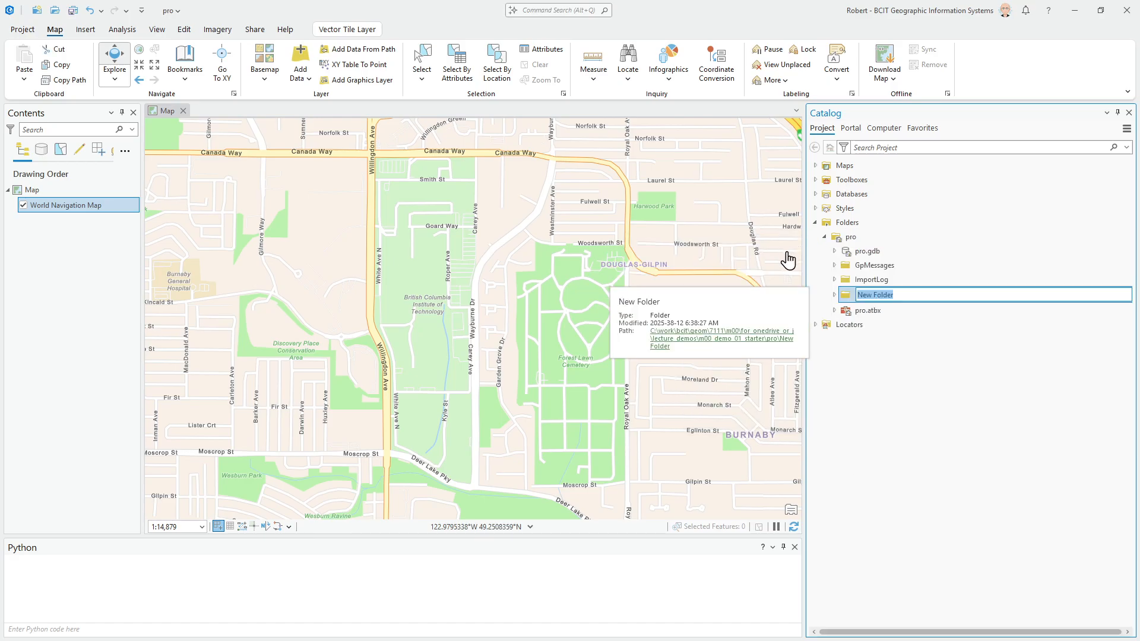
type("scripts")
key("Return")
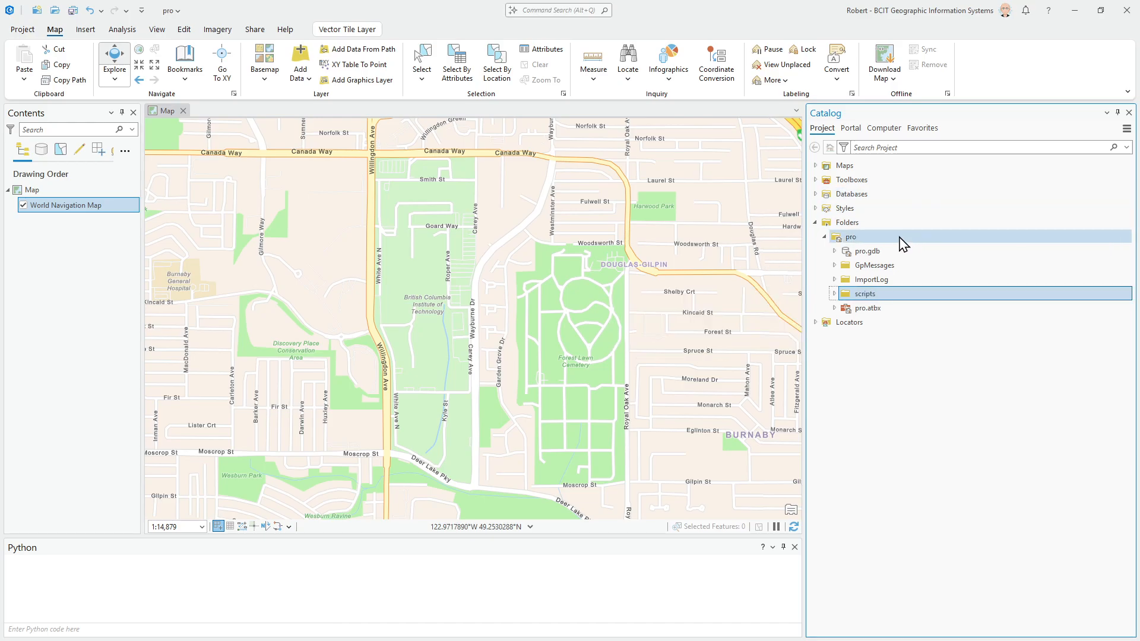
right_click(873, 257)
mouse_move(896, 260)
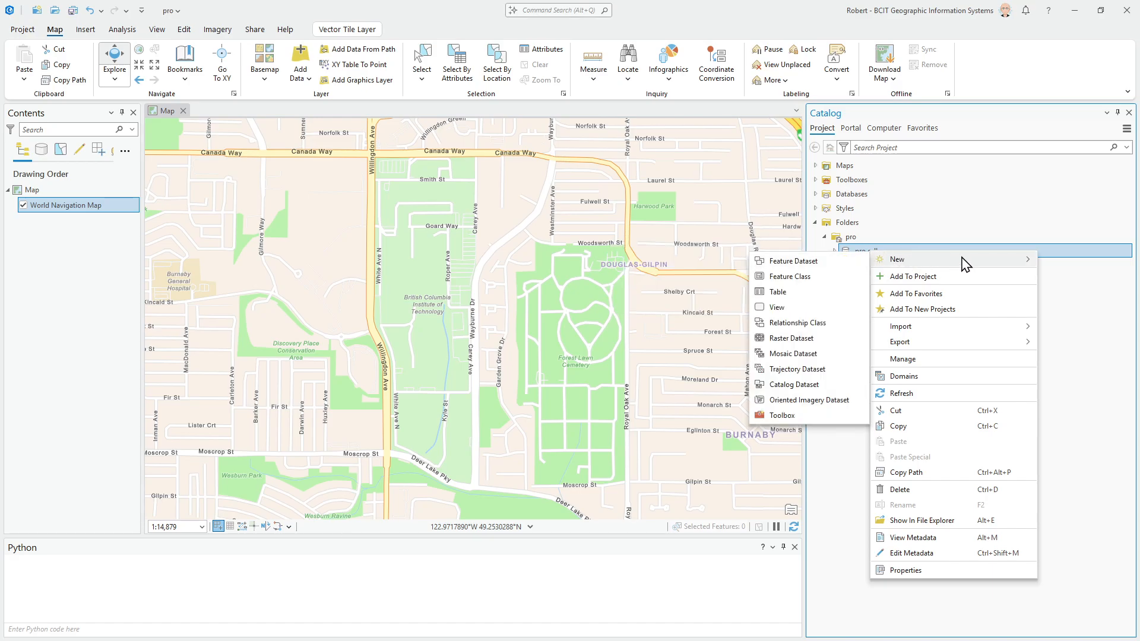
left_click(1114, 332)
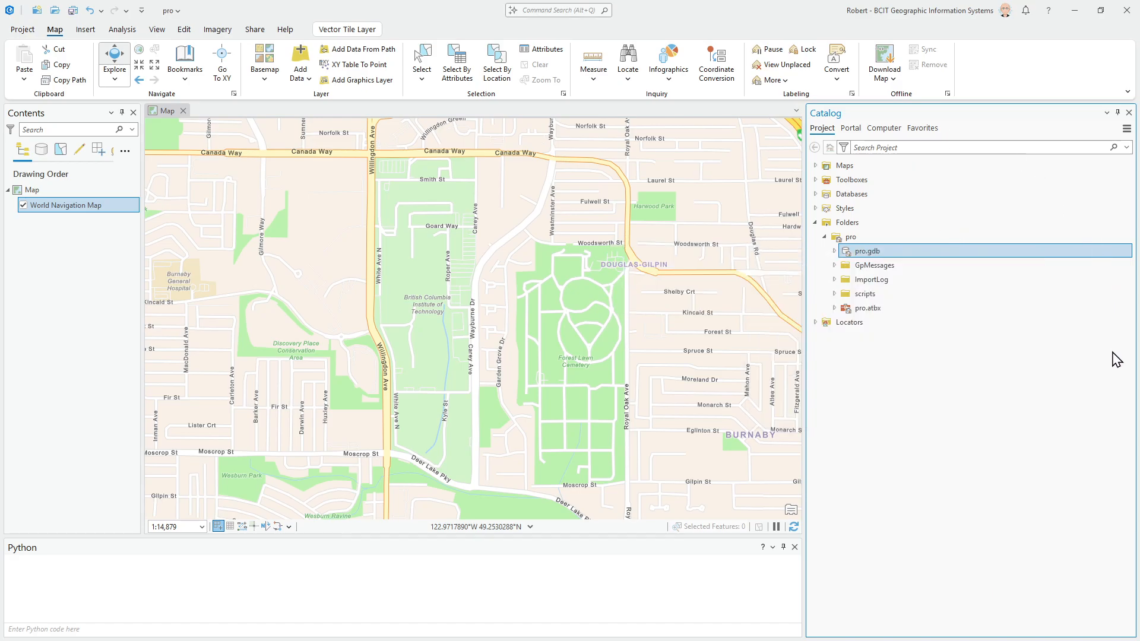
Step: Create a folder named data inside the pro project folder
right_click(868, 238)
mouse_move(868, 239)
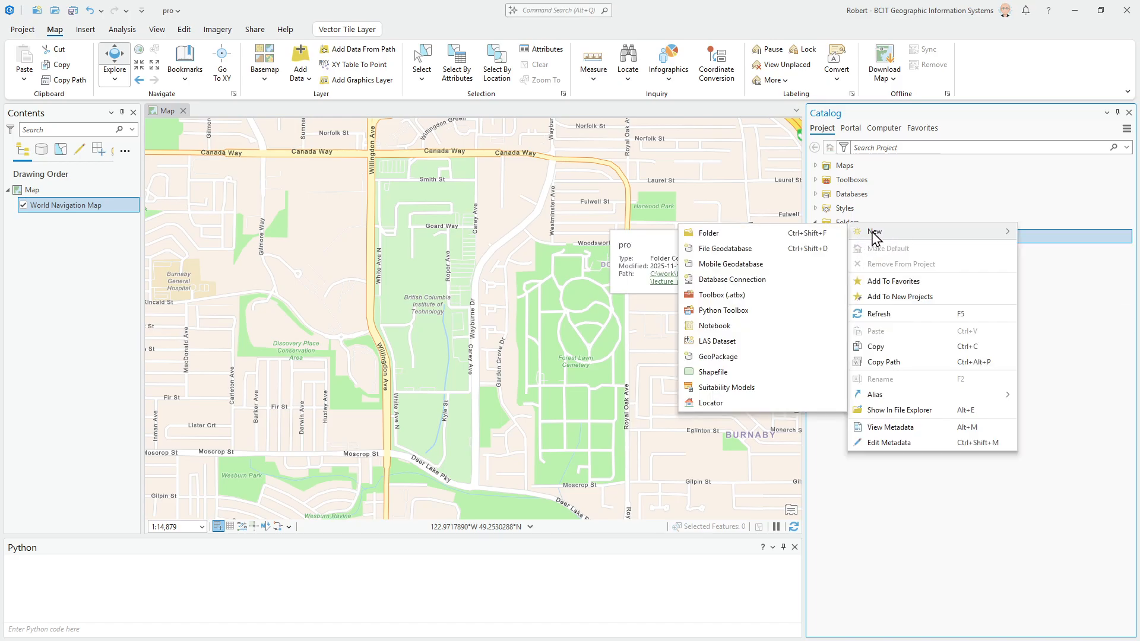
left_click(767, 233)
type("data")
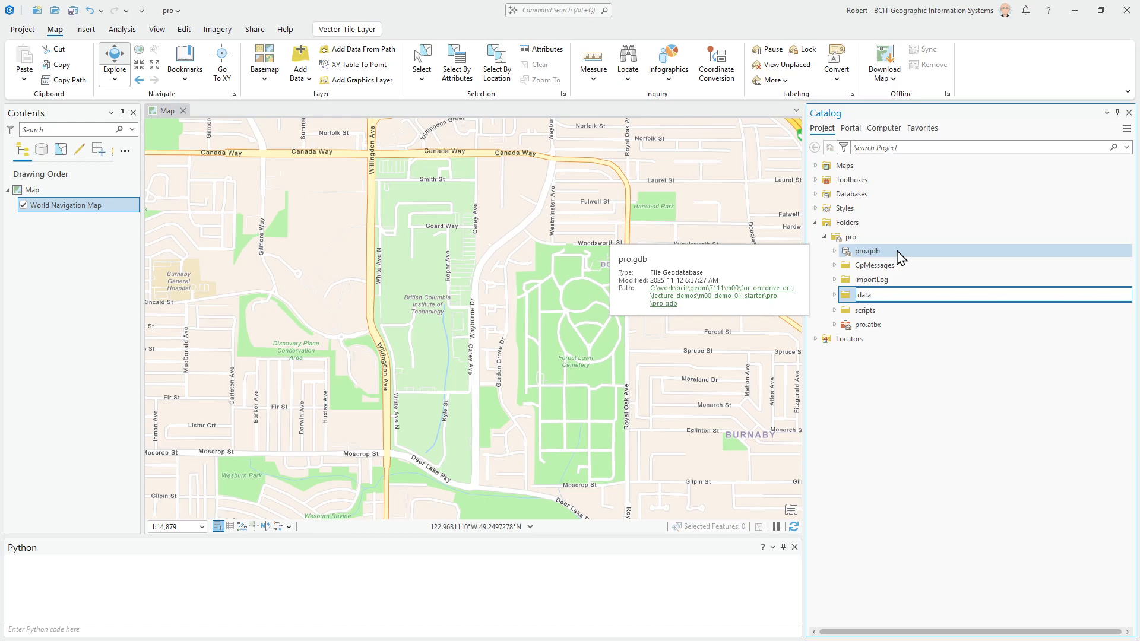
key("Return")
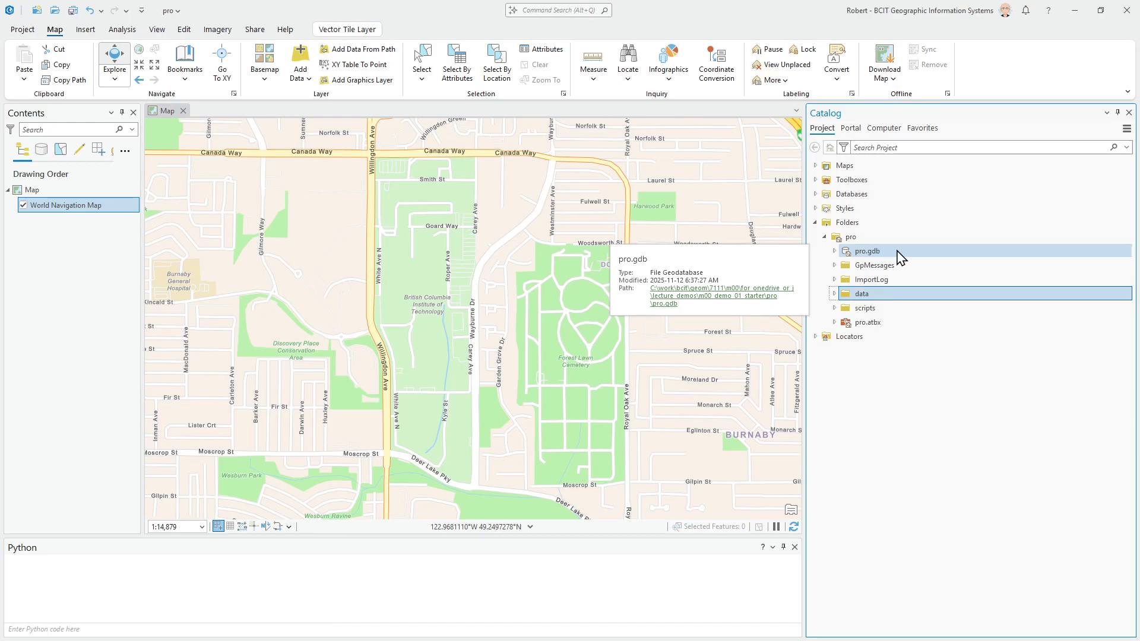
Step: Create a folder named docs inside the pro project folder
right_click(870, 243)
mouse_move(858, 232)
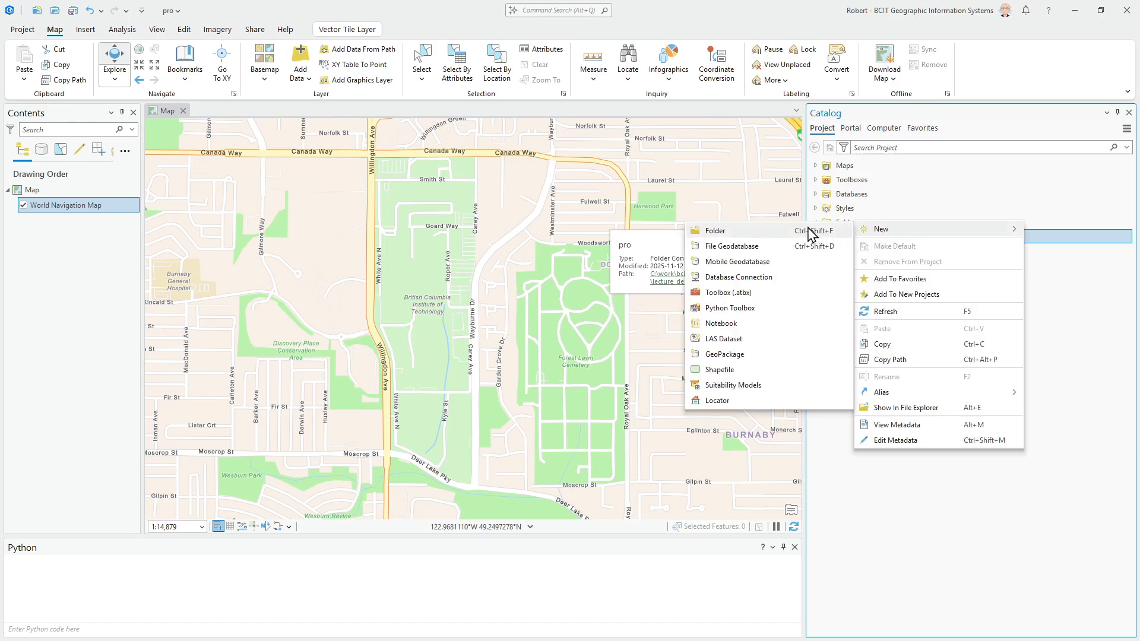
left_click(774, 235)
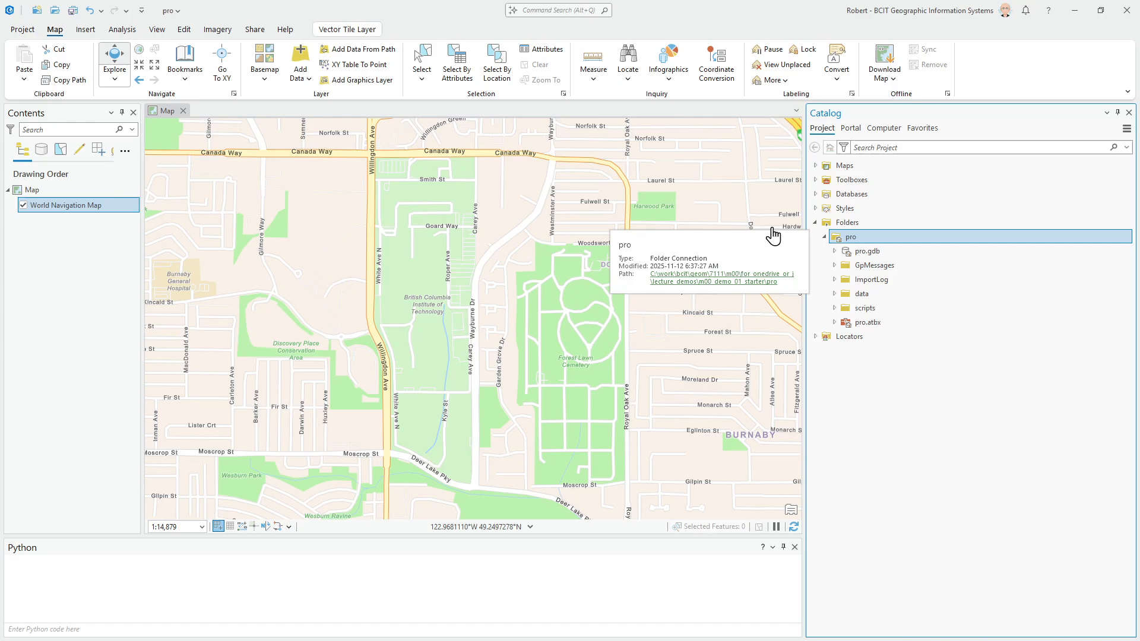
type("docs")
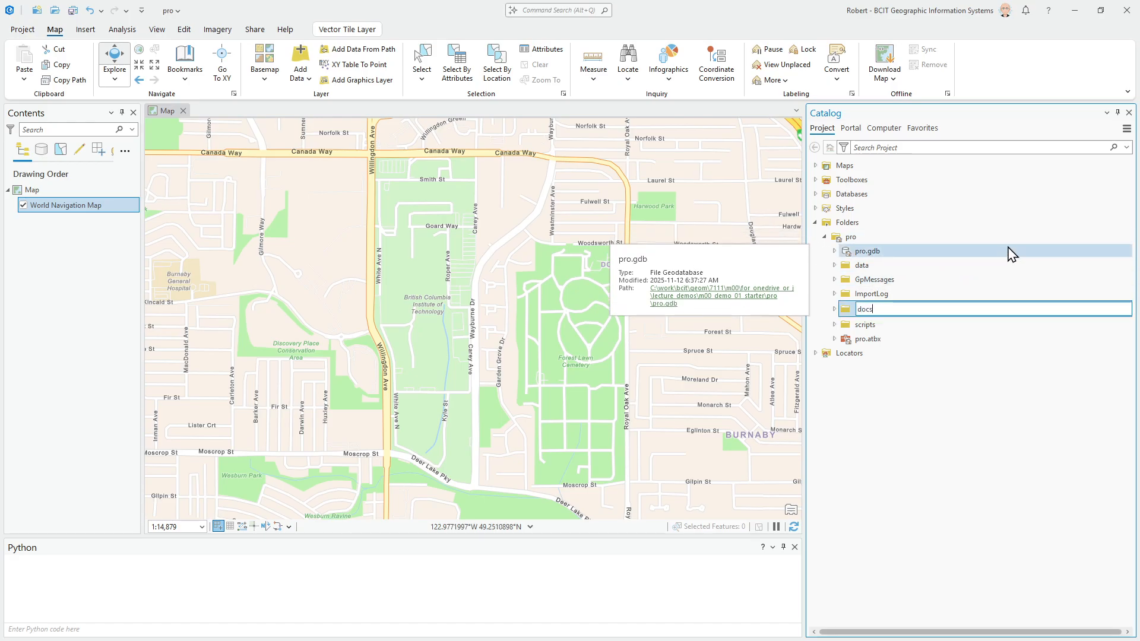
key("Return")
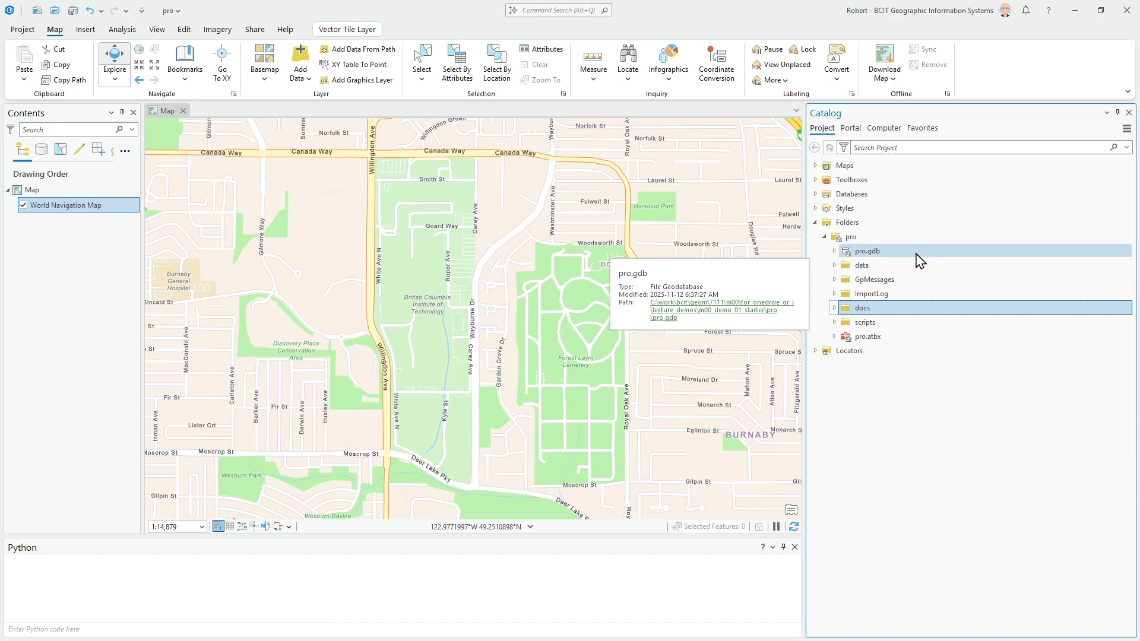
Step: Show the contents of the pro project folder in File Explorer
right_click(888, 238)
mouse_move(889, 238)
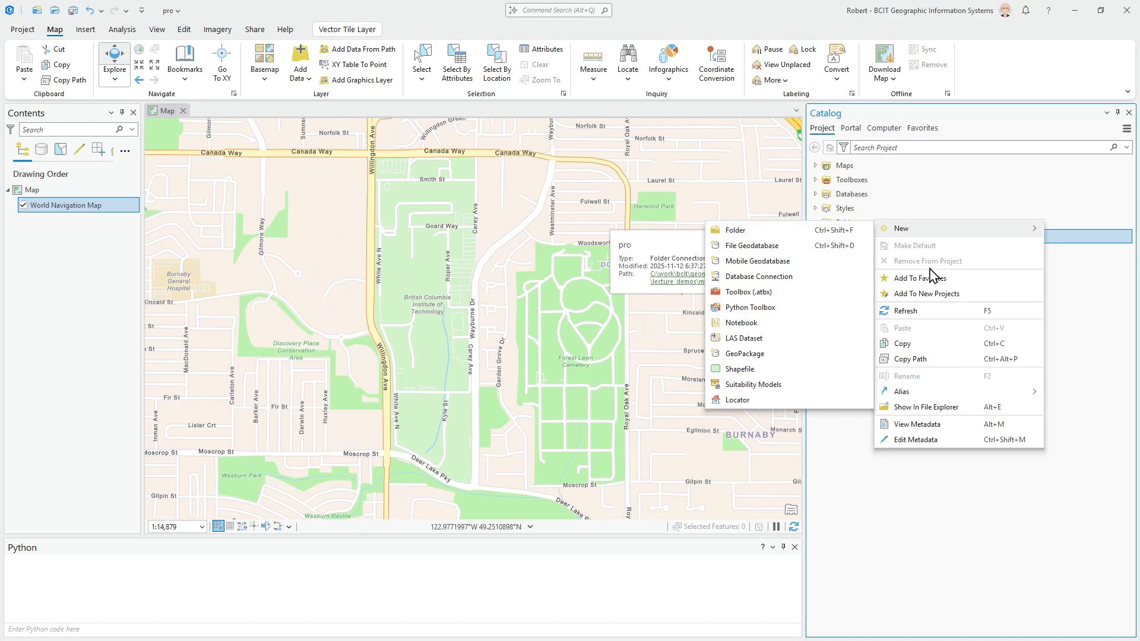
left_click(930, 411)
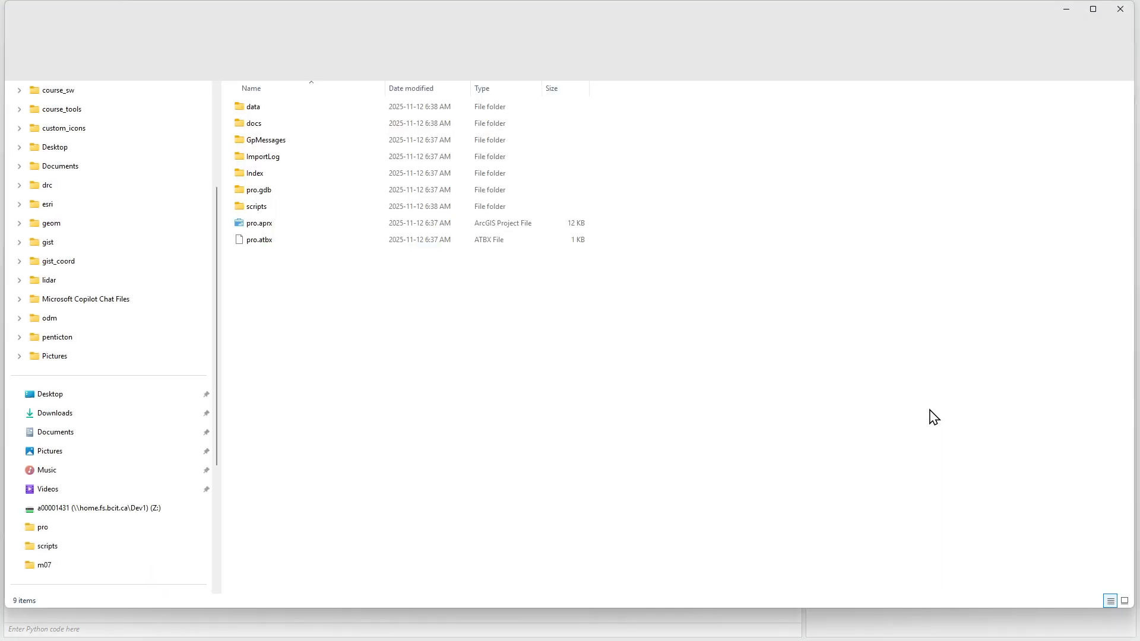